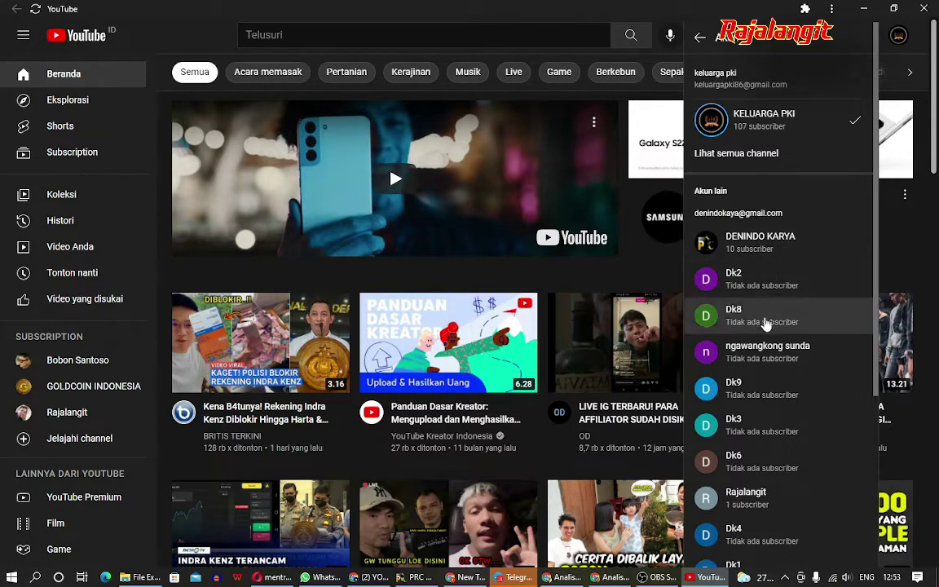
scroll(767, 412, "down", 3)
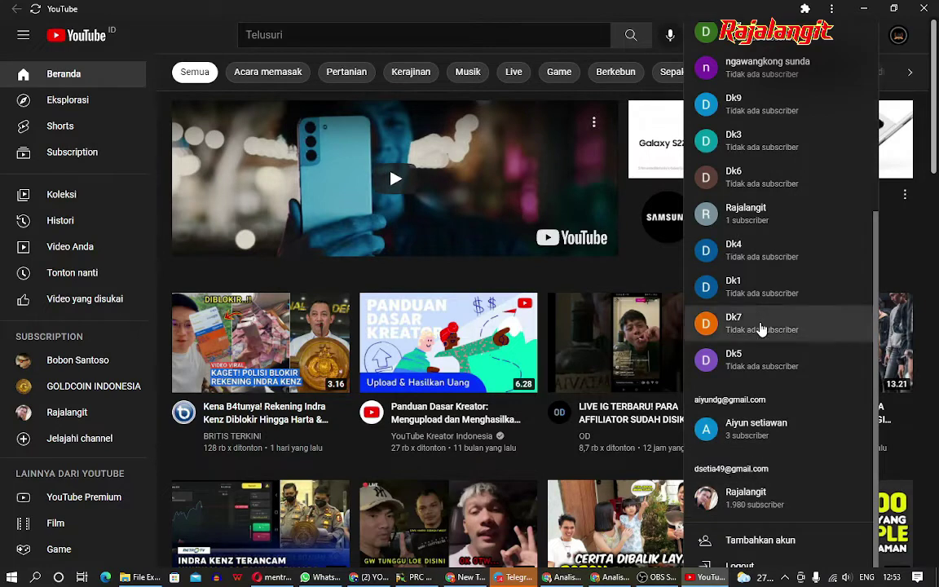
scroll(759, 193, "up", 3)
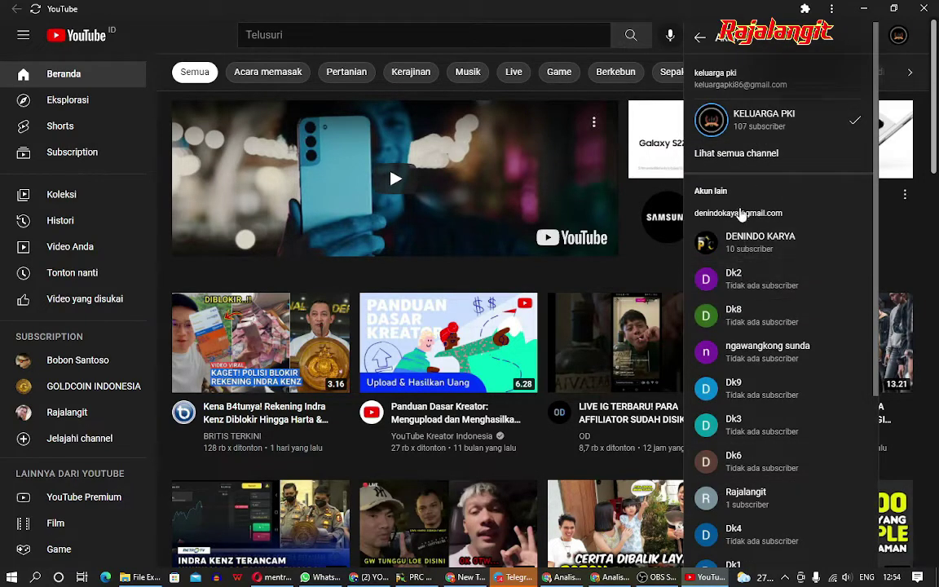
scroll(760, 367, "down", 5)
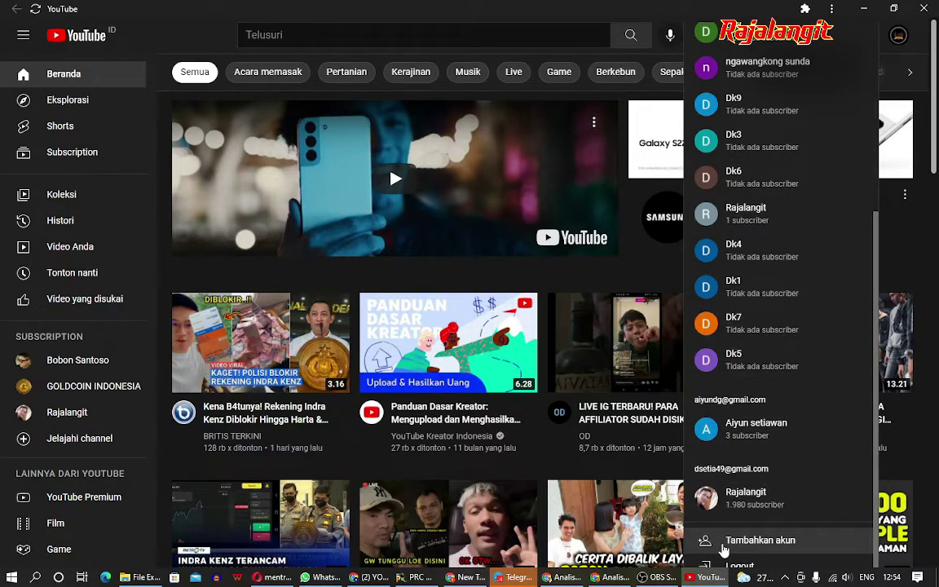
Begin a new personal Google account through Tambahkan akun, Buat akun and Untuk diri sendiri.
left_click(723, 548)
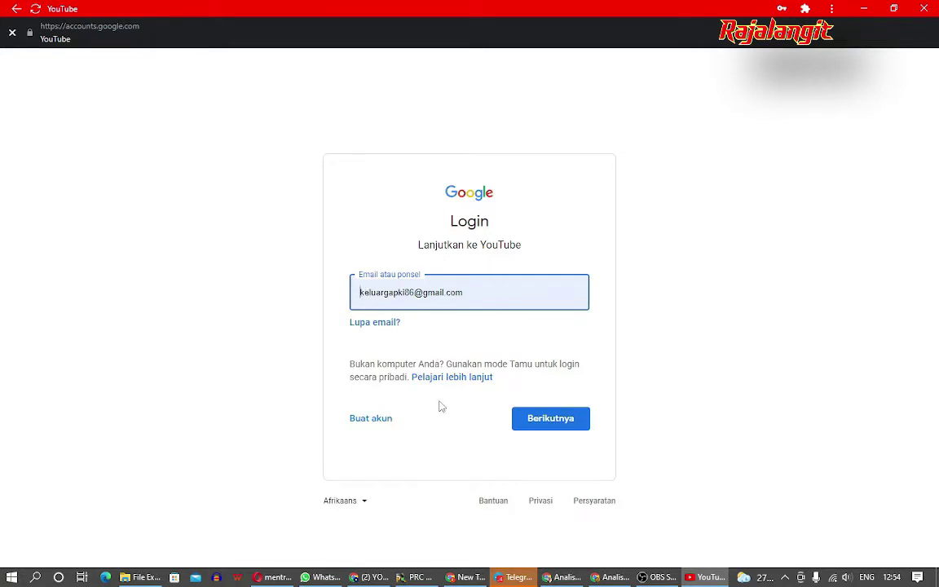
left_click(373, 418)
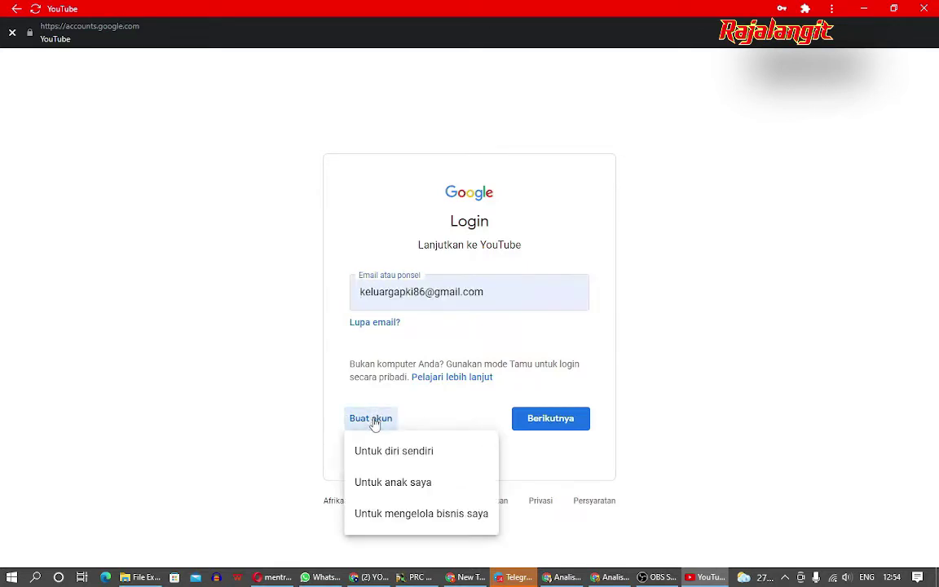
left_click(408, 453)
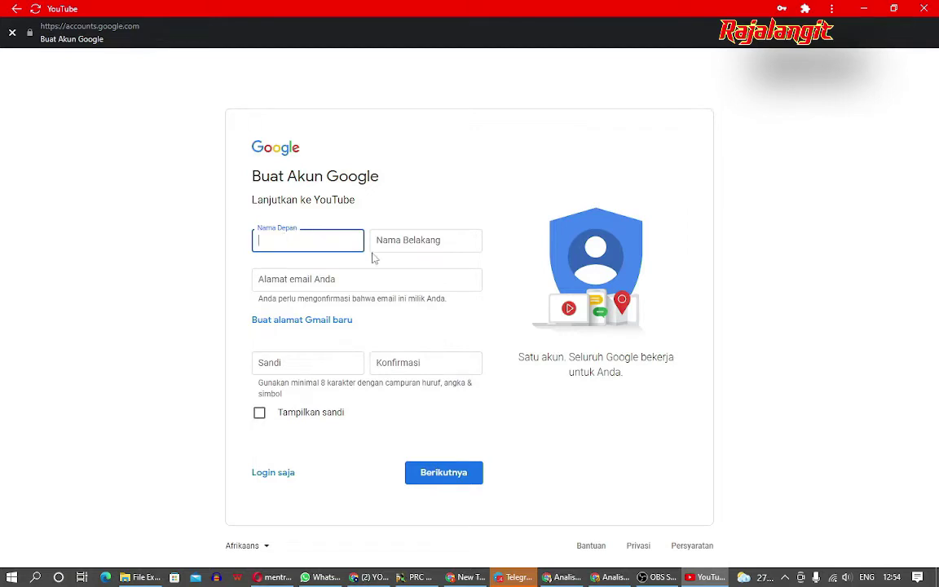
left_click(408, 240)
Enter the first and last name in the sign-up form.
left_click(325, 250)
type("h")
left_click(415, 246)
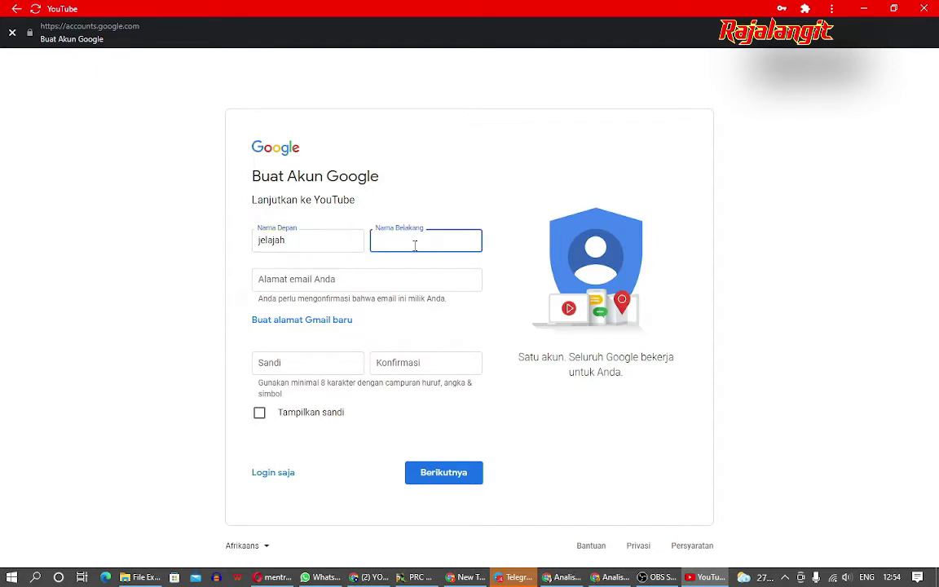
type("desa")
Choose to create a new Gmail address and type the desired username.
left_click(363, 285)
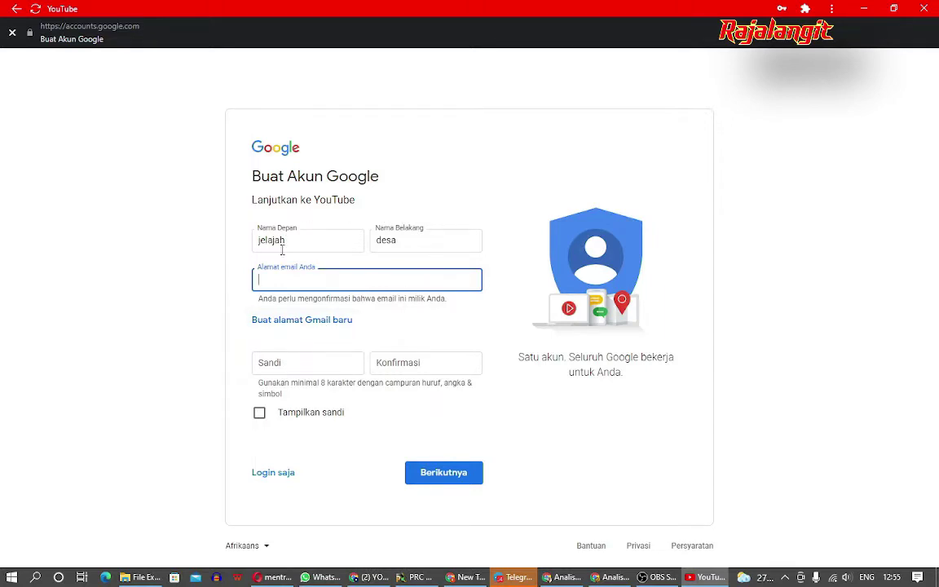
left_click(302, 322)
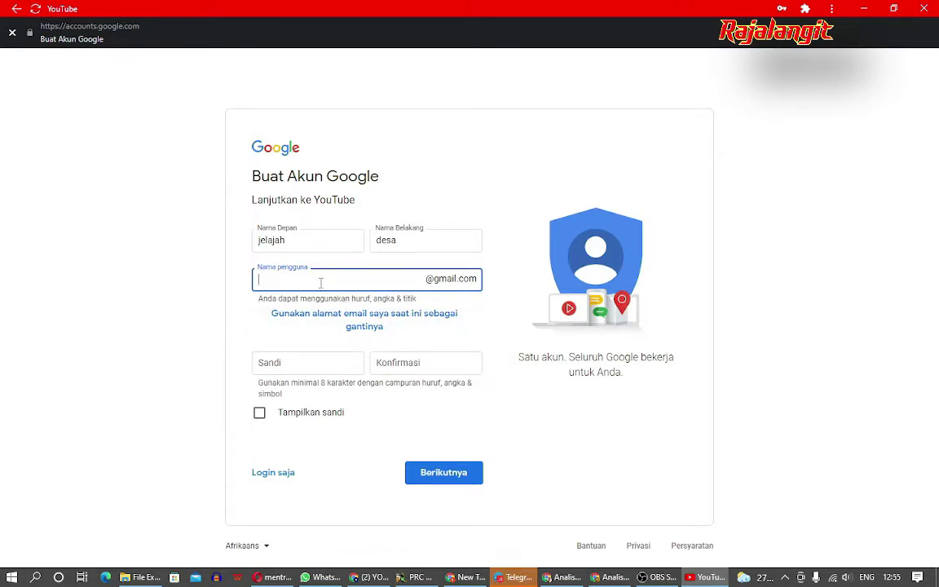
Replace the already-taken username with the suggested available alternative.
left_click(269, 363)
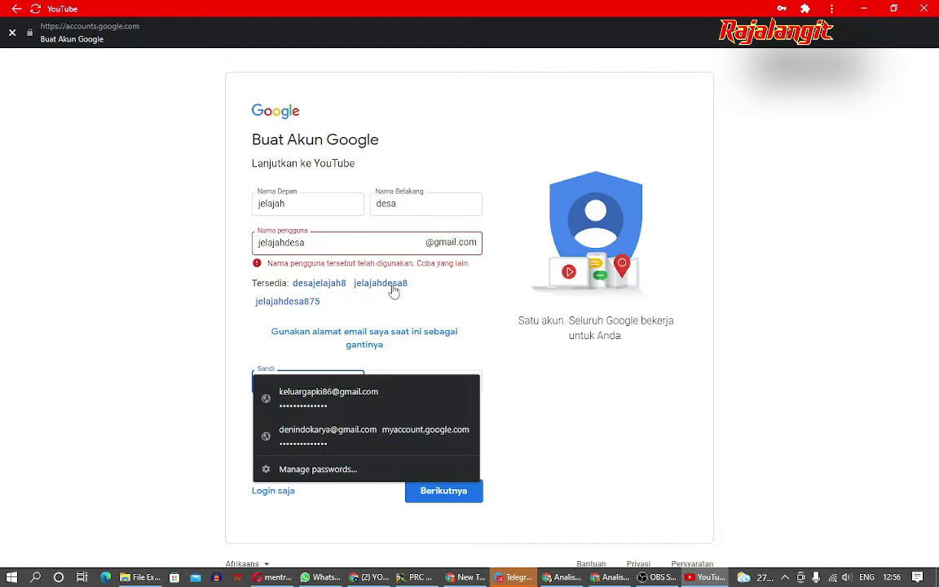
double_click(394, 284)
left_click(394, 284)
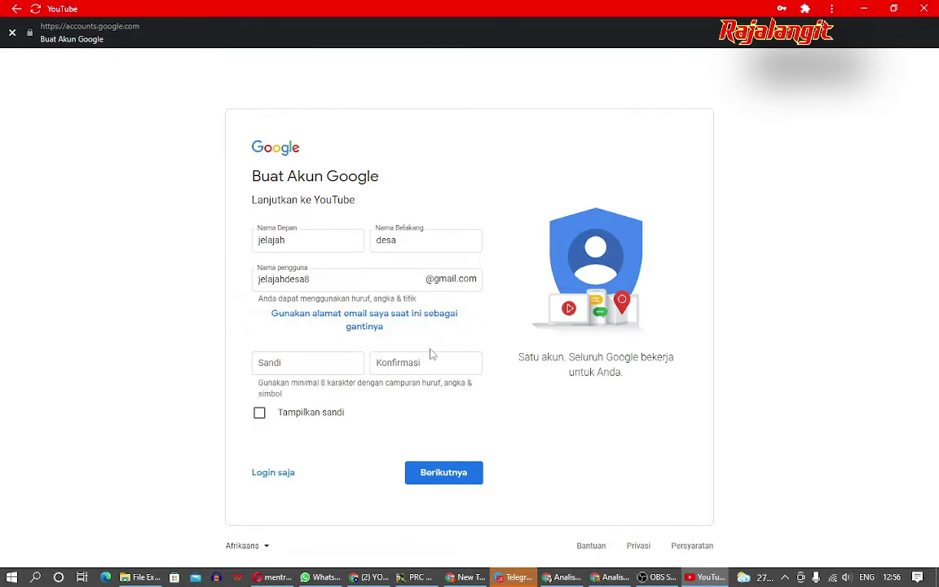
Paste the account password into the Sandi field, ready for the confirmation.
left_click(321, 363)
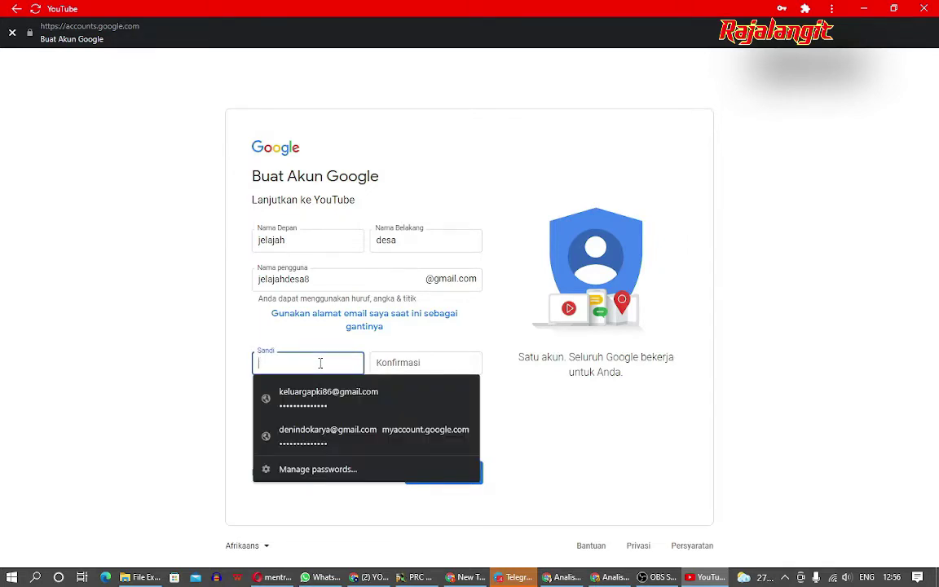
key("Tab")
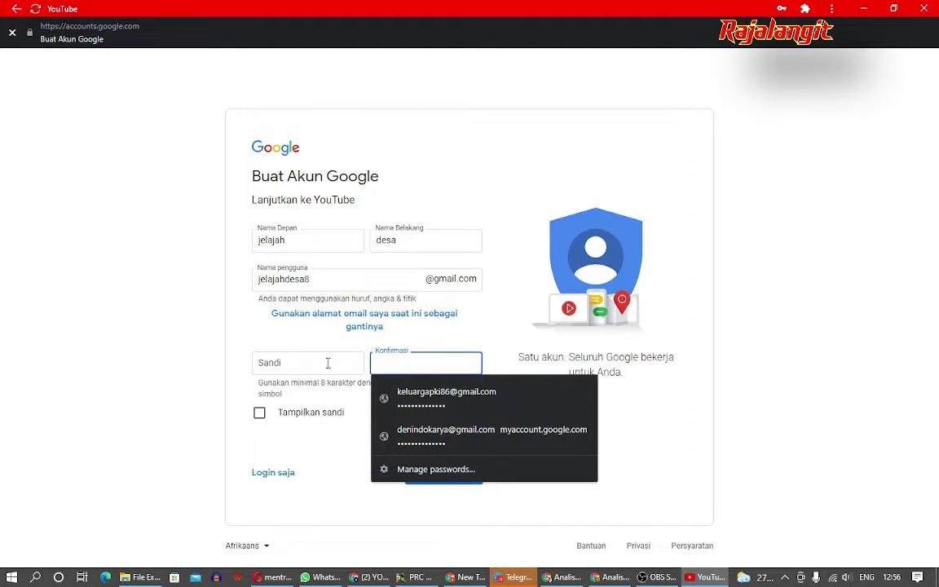
left_click(314, 362)
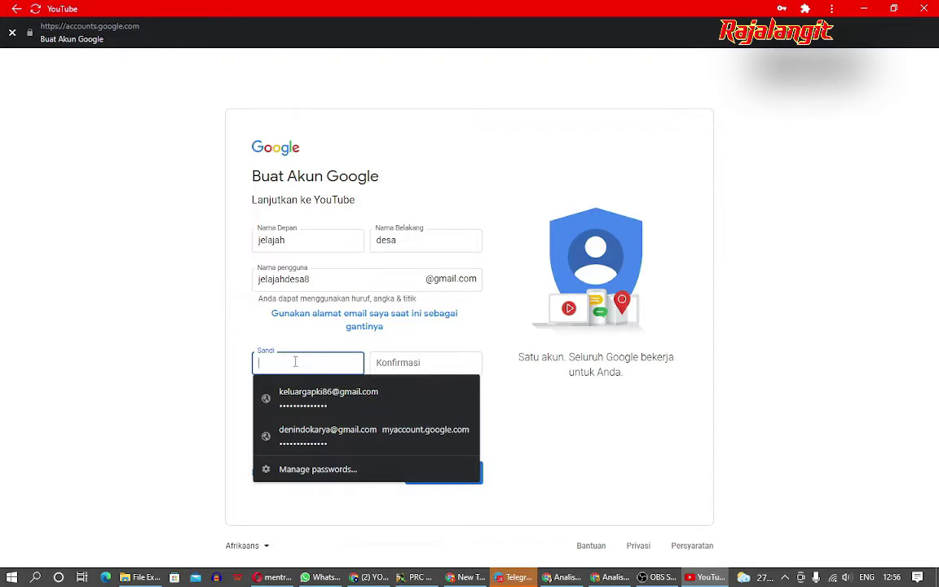
left_click(391, 362)
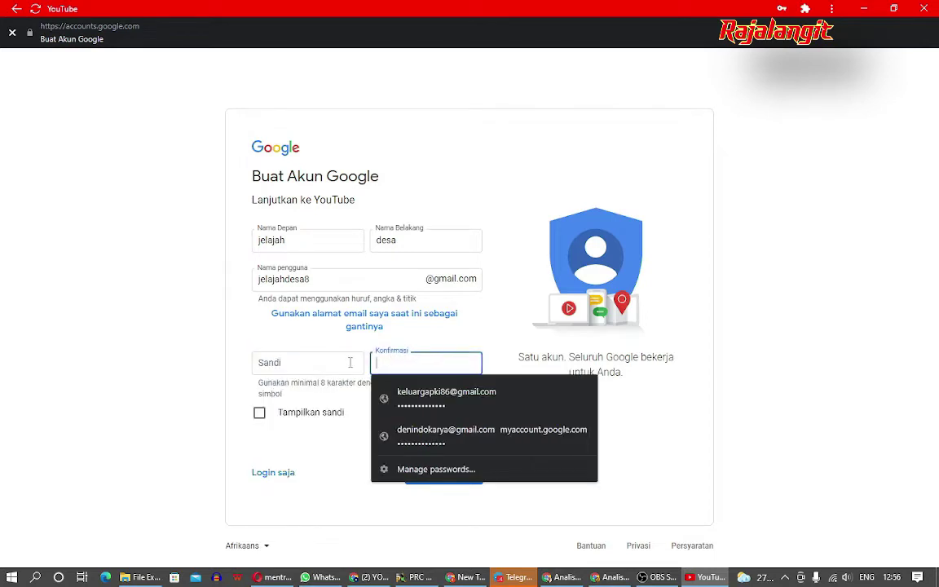
left_click(308, 362)
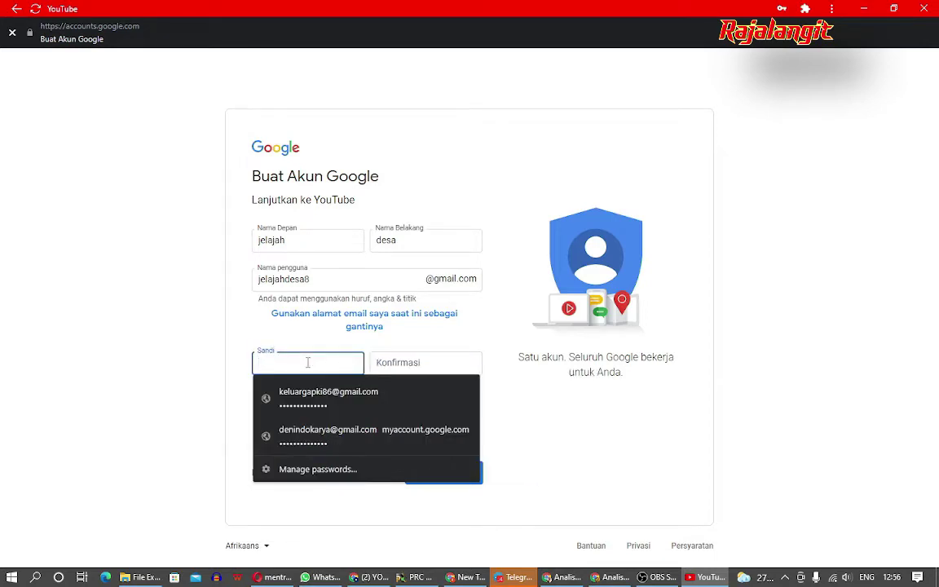
key("ctrl+v")
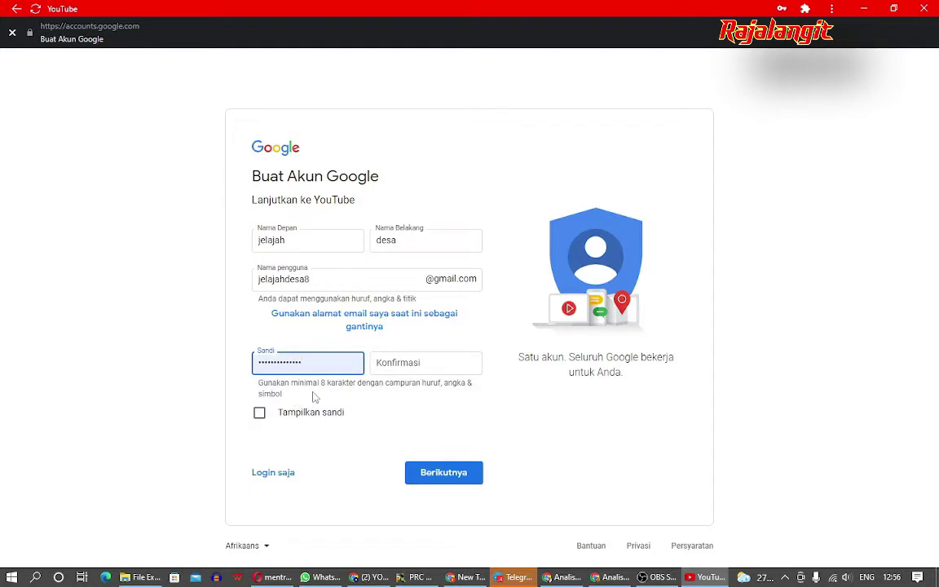
left_click(403, 365)
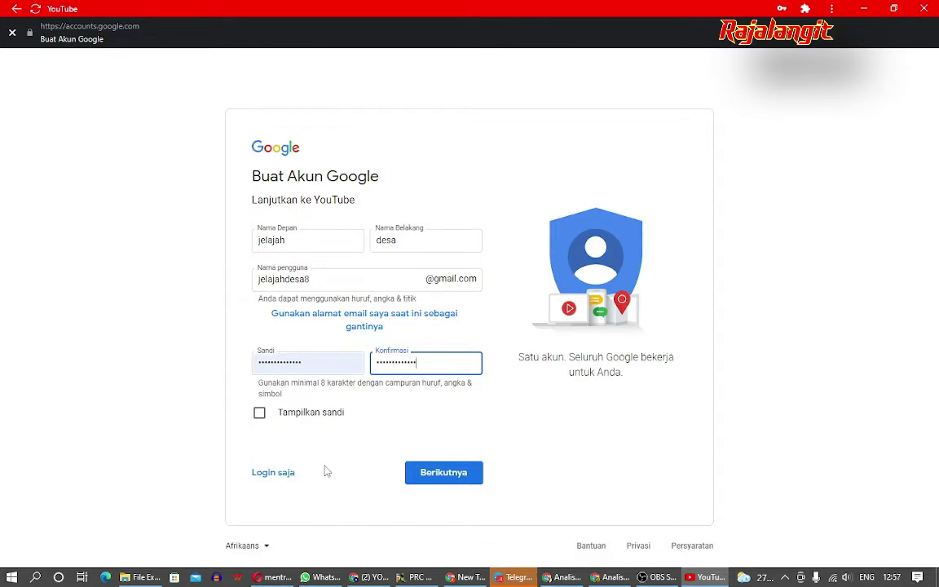
Retype the password and its confirmation, then clear both fields again.
left_click(435, 471)
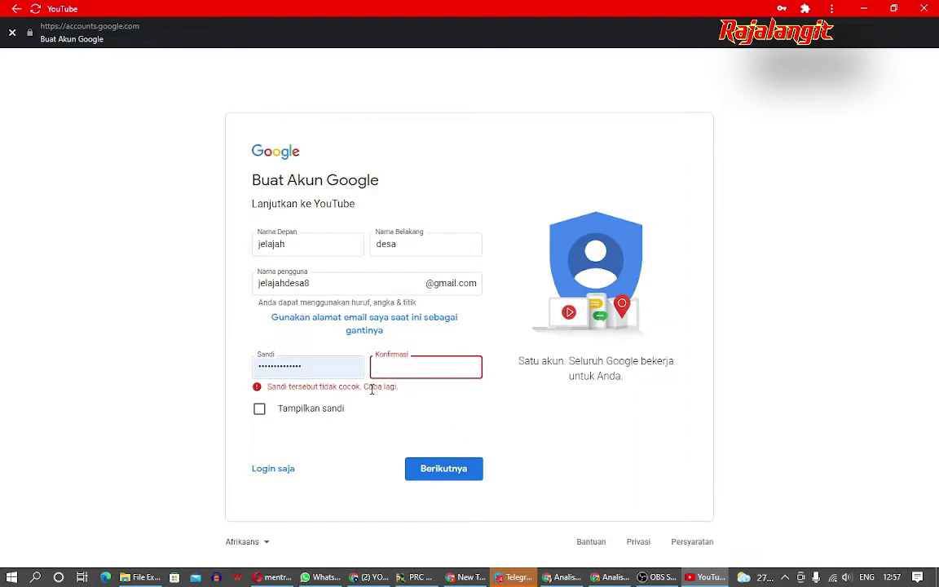
double_click(329, 374)
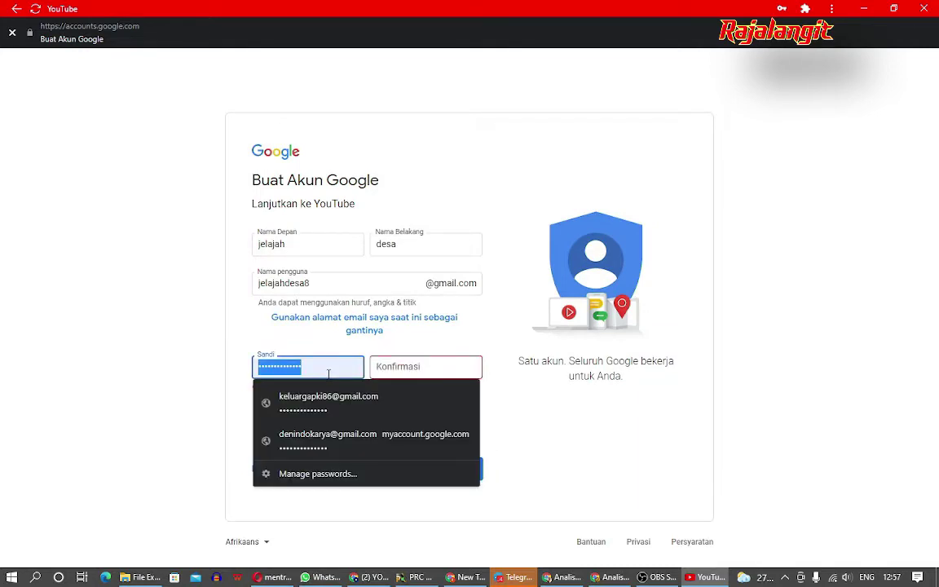
type("1")
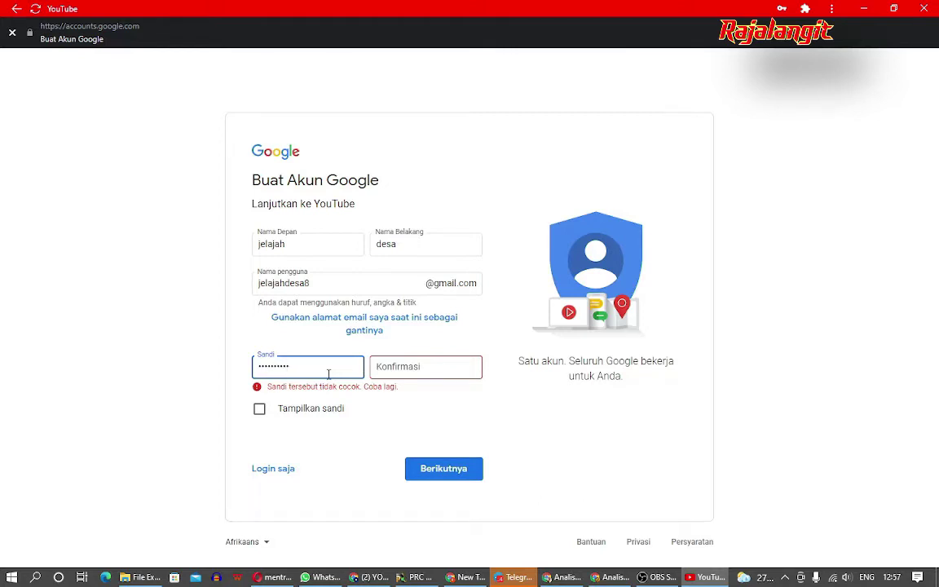
left_click(407, 370)
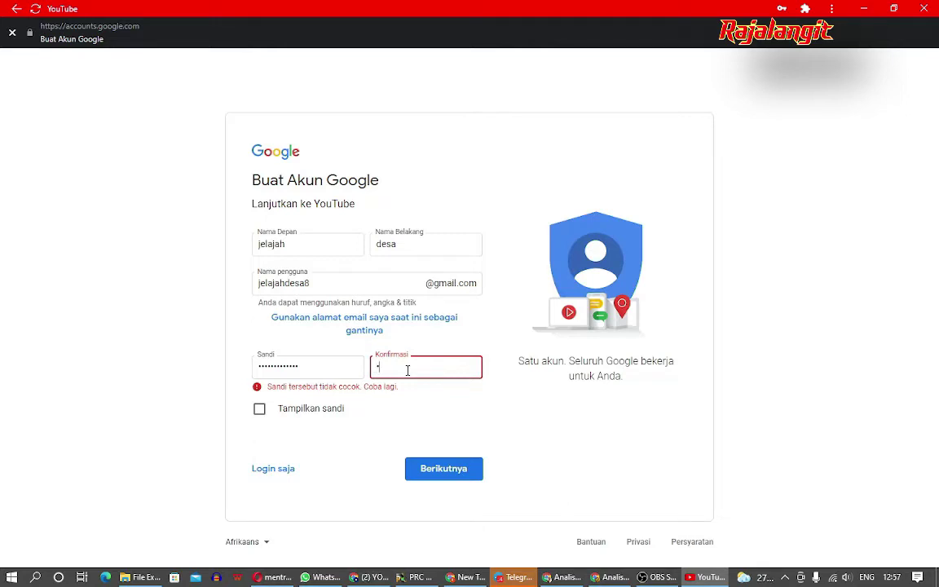
type("•••••••••••••••")
key("BackSpace")
key("BackSpace")
key("BackSpace")
key("BackSpace")
key("BackSpace")
key("BackSpace")
key("BackSpace")
key("BackSpace")
key("BackSpace")
key("BackSpace")
key("BackSpace")
left_click(326, 361)
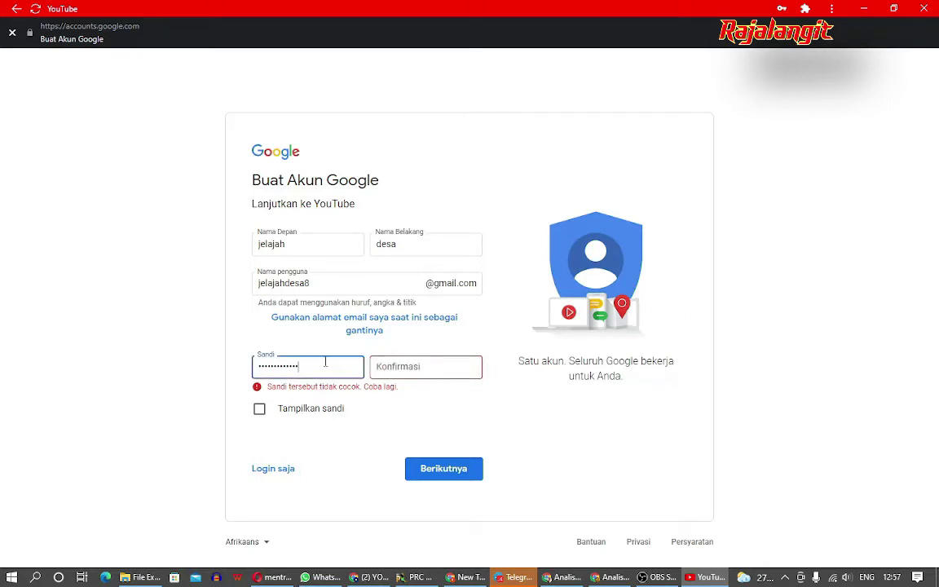
key("BackSpace")
key("BackSpace")
key("BackSpace")
key("BackSpace")
key("BackSpace")
key("BackSpace")
key("BackSpace")
key("BackSpace")
key("BackSpace")
key("BackSpace")
key("BackSpace")
key("BackSpace")
Turn on Tampilkan sandi and type a new password in Sandi.
left_click(218, 386)
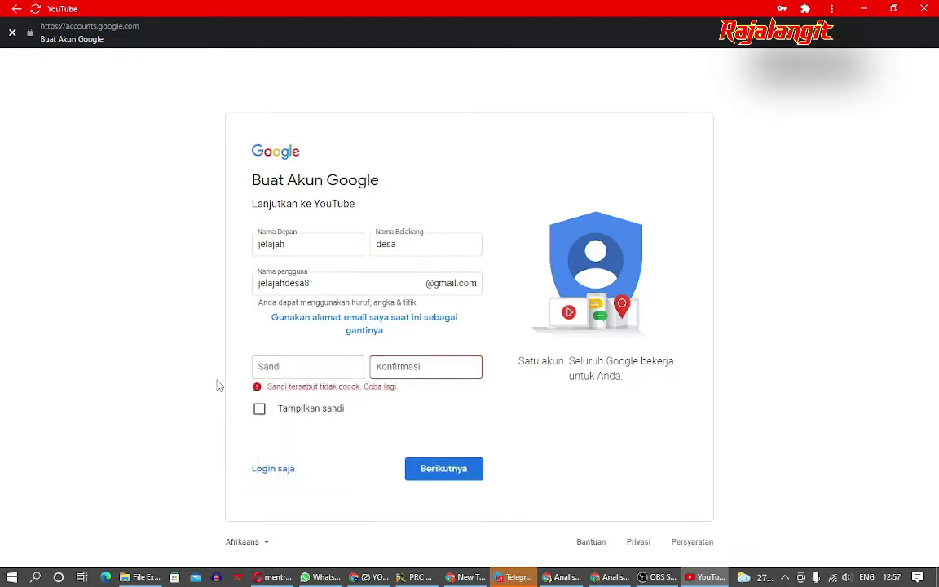
left_click(287, 367)
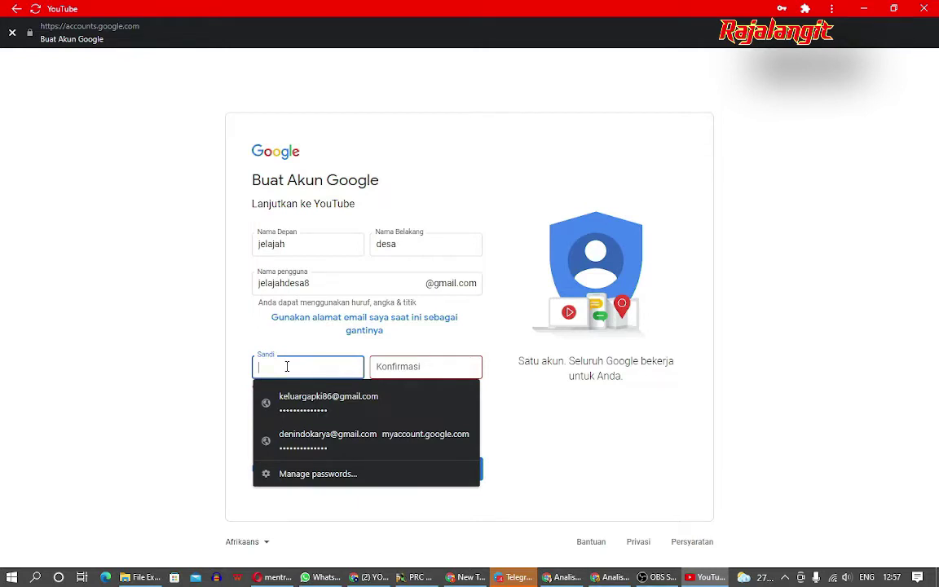
type("1")
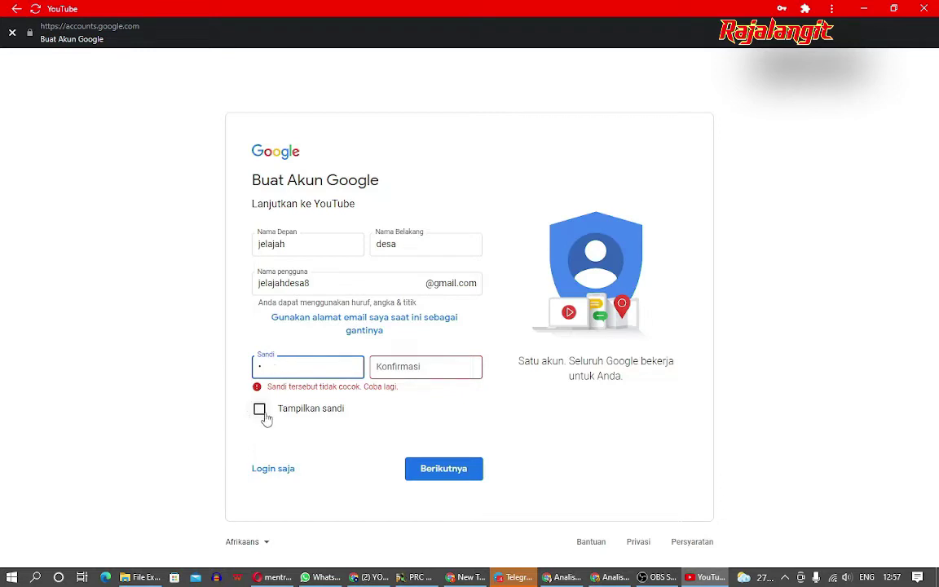
left_click(260, 408)
left_click(301, 372)
type("k")
key("BackSpace")
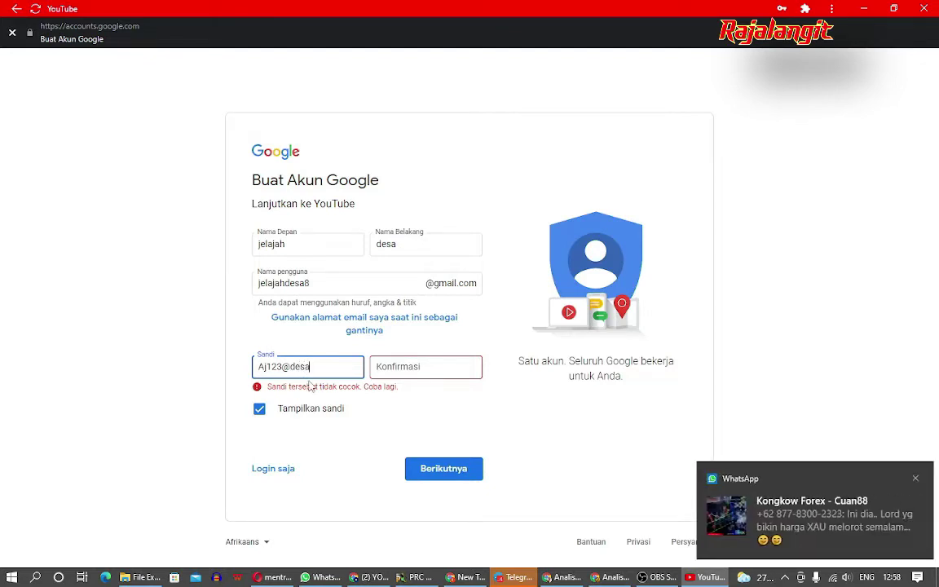
Copy the password and paste it into the Konfirmasi field.
left_click_drag(326, 370, 259, 369)
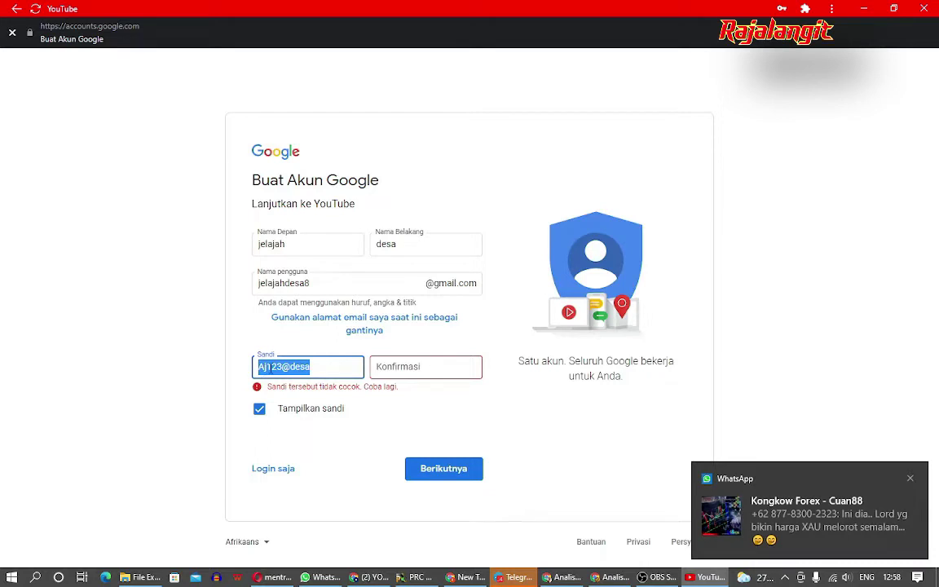
right_click(269, 369)
left_click(320, 420)
left_click(413, 367)
right_click(414, 368)
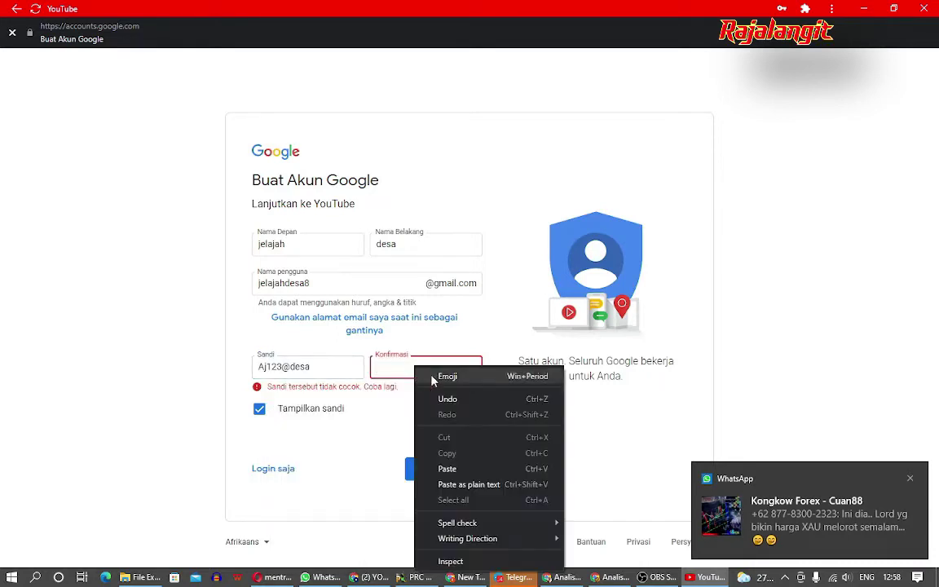
left_click(447, 469)
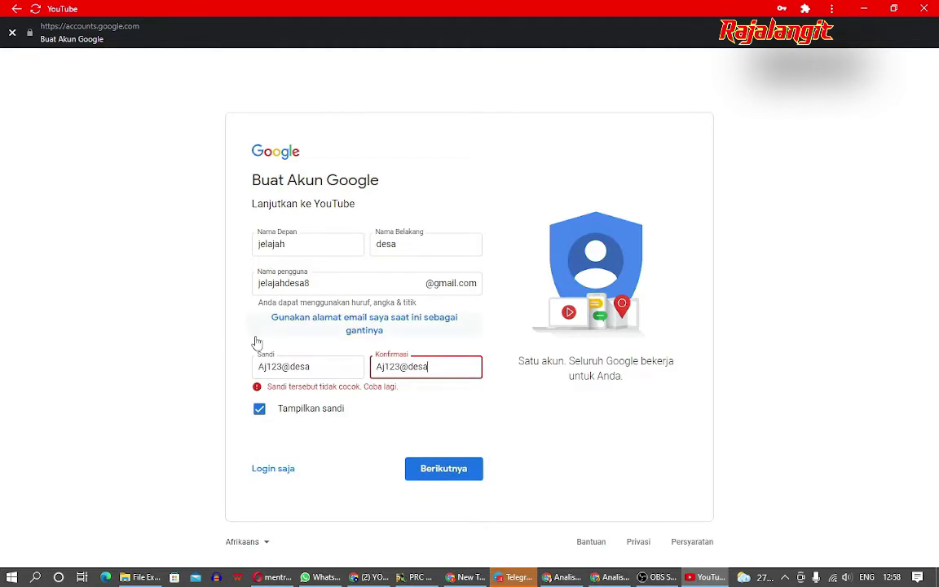
Hide the password characters and clear both Sandi and Konfirmasi.
left_click(258, 413)
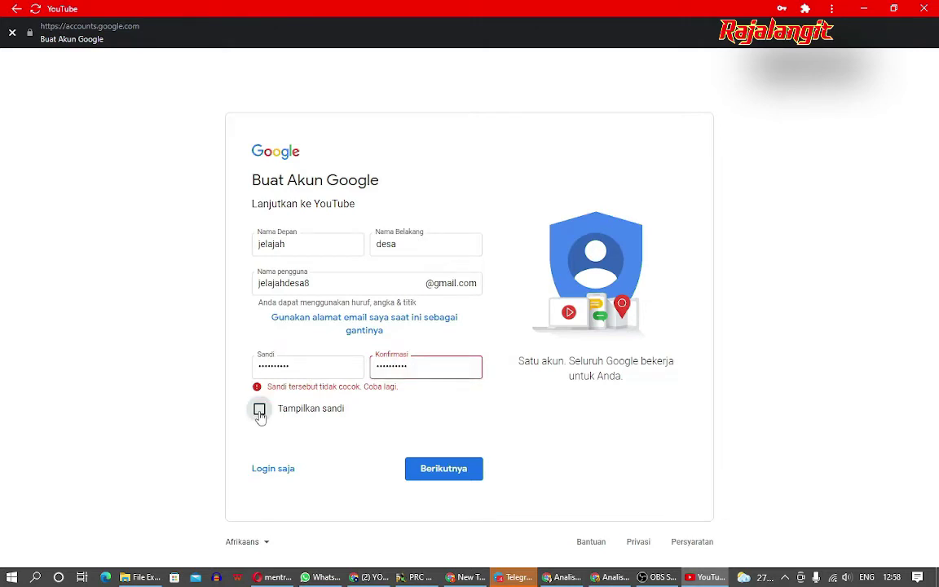
left_click(321, 370)
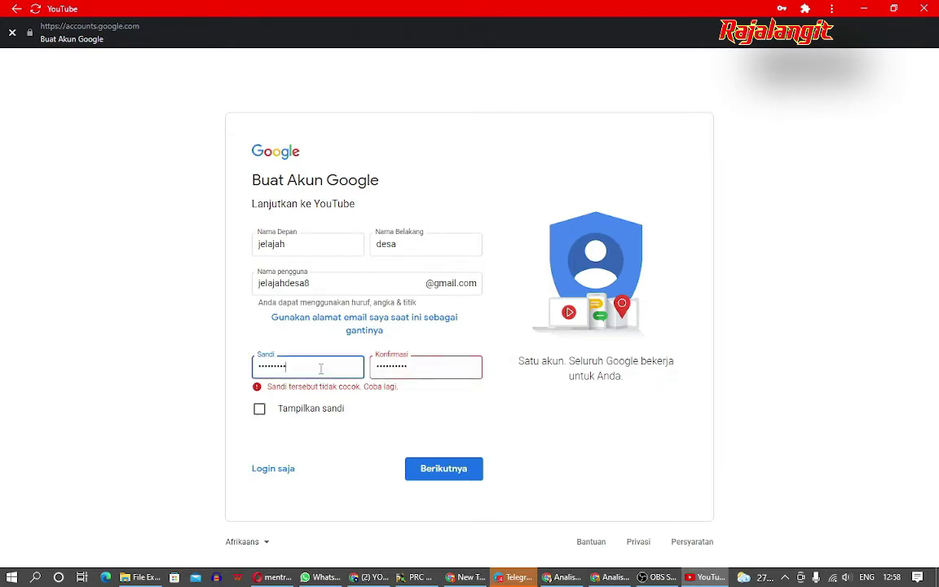
key("BackSpace")
key("BackSpace")
key("BackSpace")
key("BackSpace")
key("BackSpace")
key("BackSpace")
key("BackSpace")
key("BackSpace")
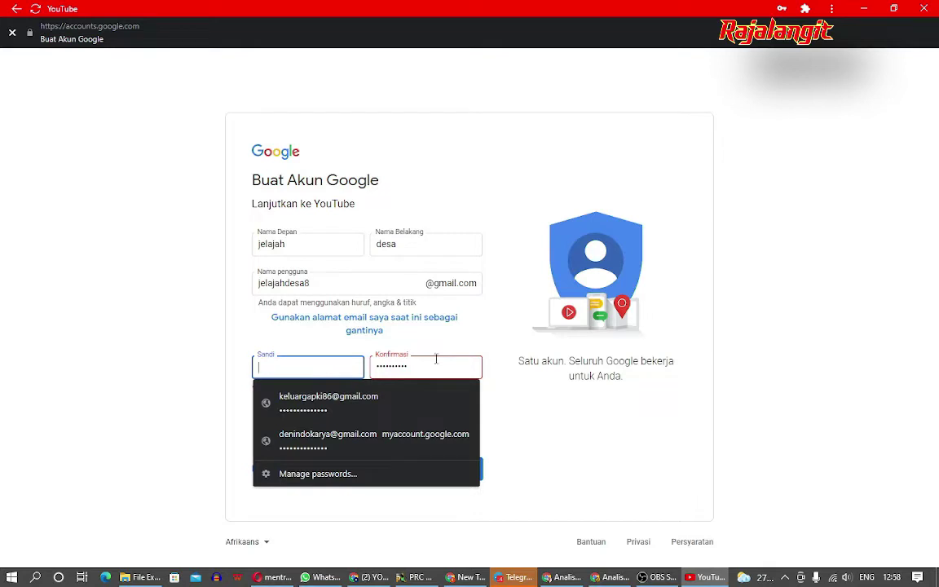
left_click(436, 359)
key("BackSpace")
key("BackSpace")
key("BackSpace")
key("BackSpace")
key("BackSpace")
key("BackSpace")
key("BackSpace")
key("BackSpace")
key("BackSpace")
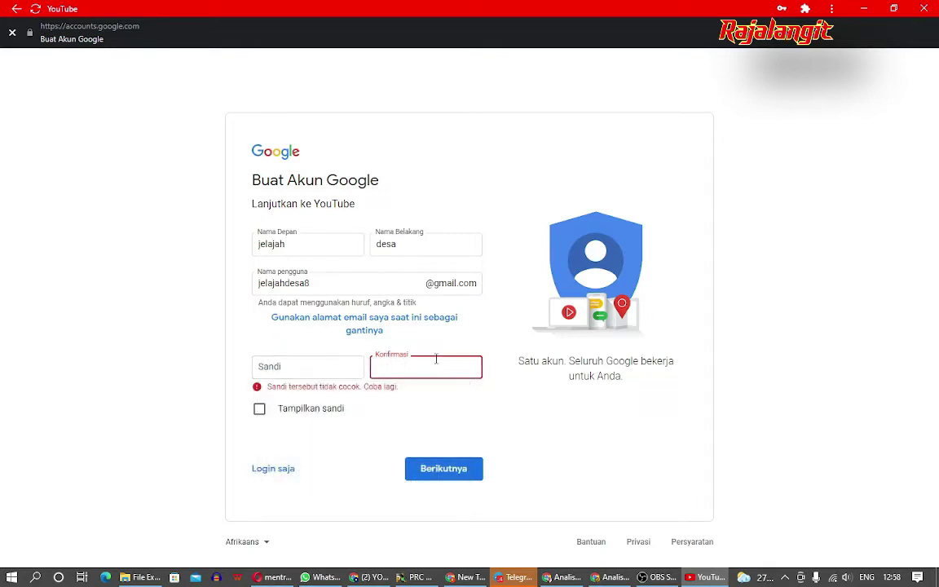
Enter the same new password in both fields and submit with Berikutnya.
left_click(291, 366)
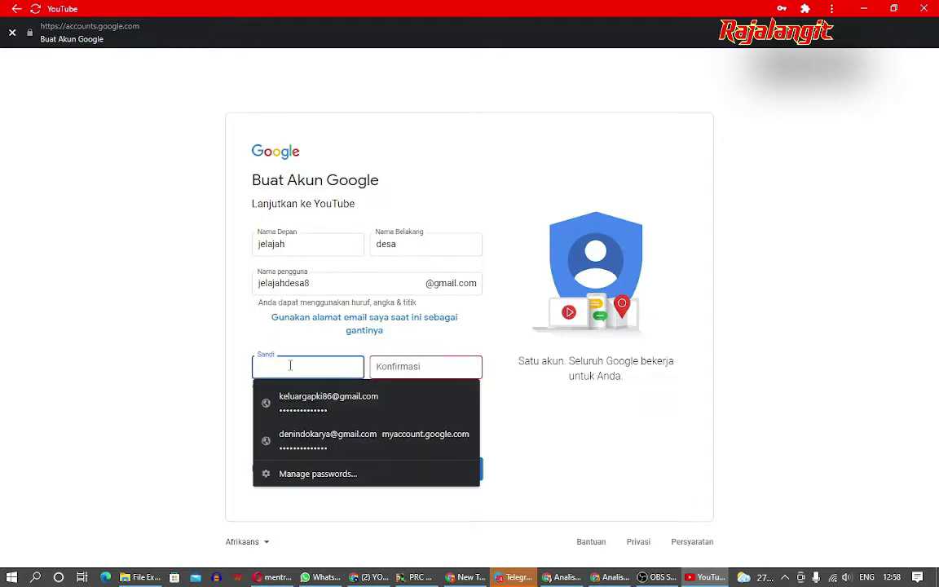
type("a")
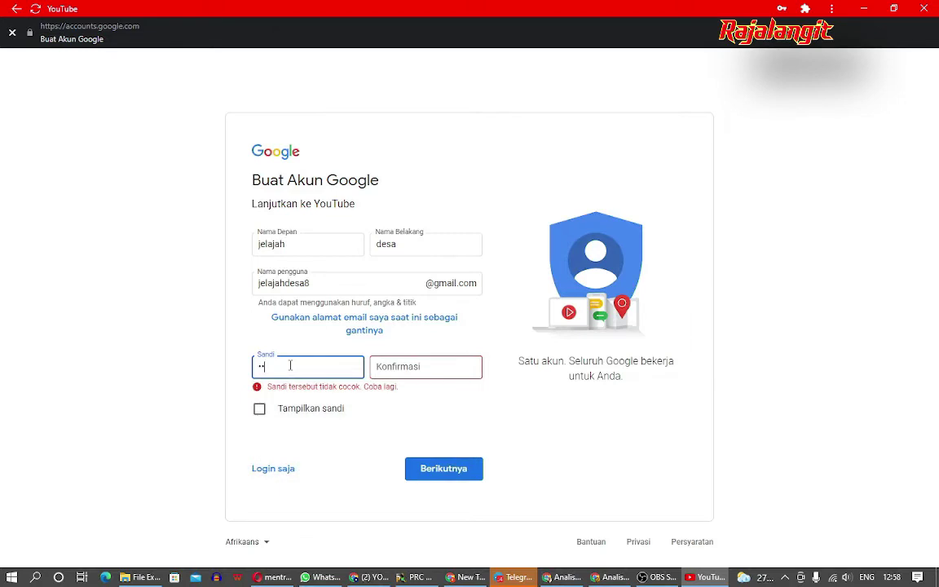
type("aaaaaaaaaaa")
left_click(404, 372)
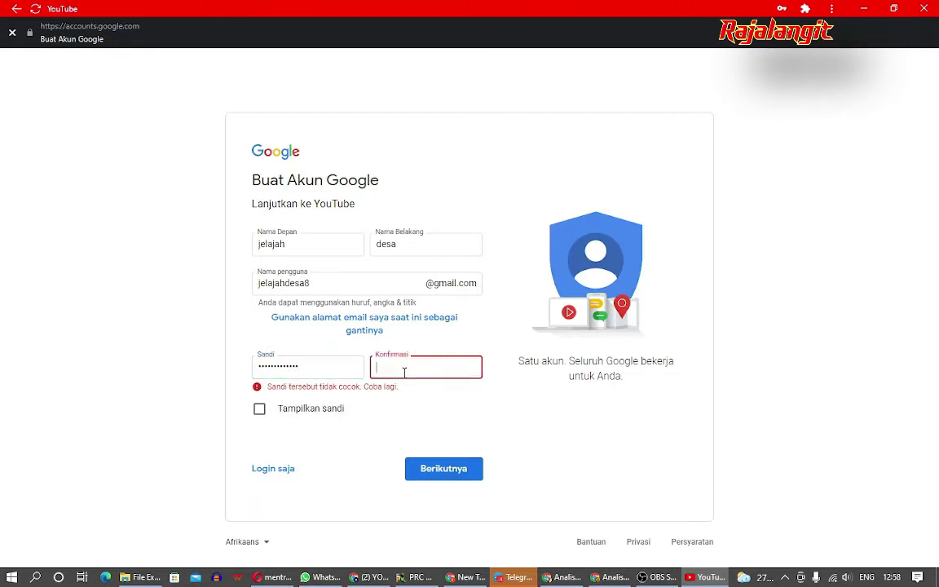
type("aaaaaaaaaaaa")
left_click(446, 468)
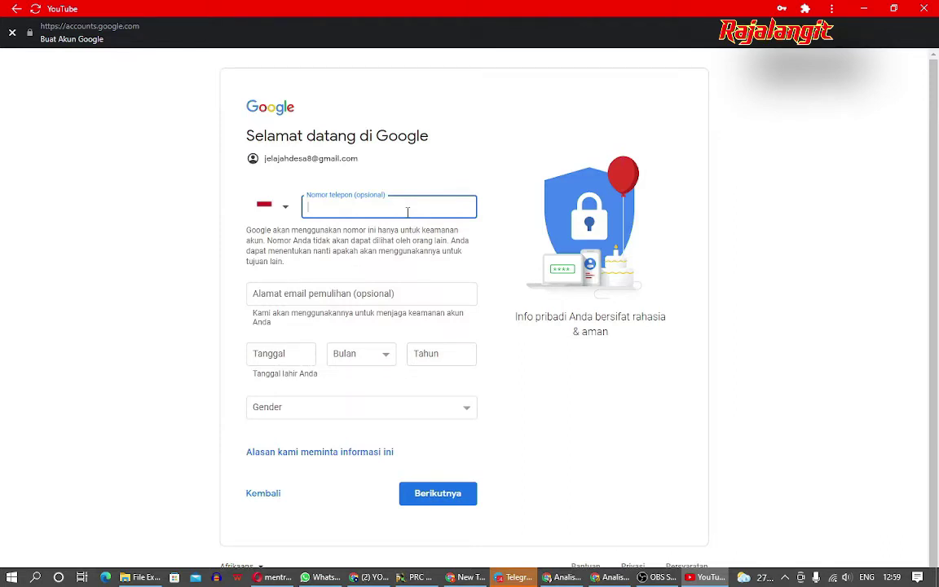
scroll(934, 199, "down", 1)
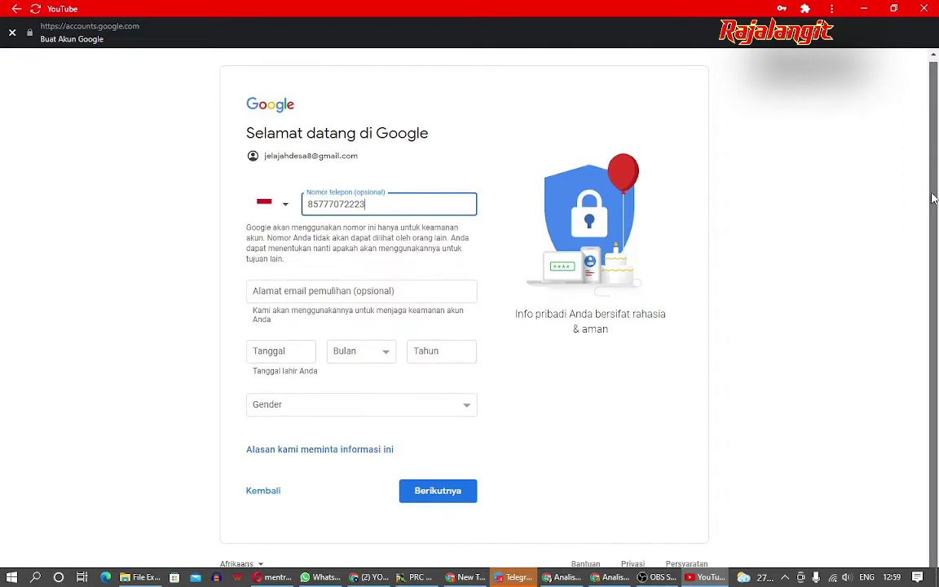
left_click(282, 352)
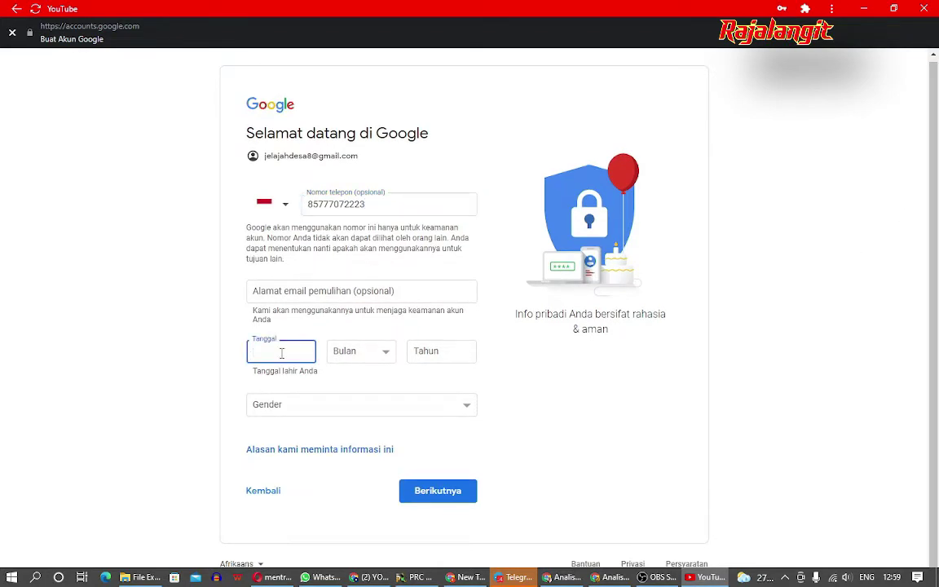
type("10")
left_click(362, 352)
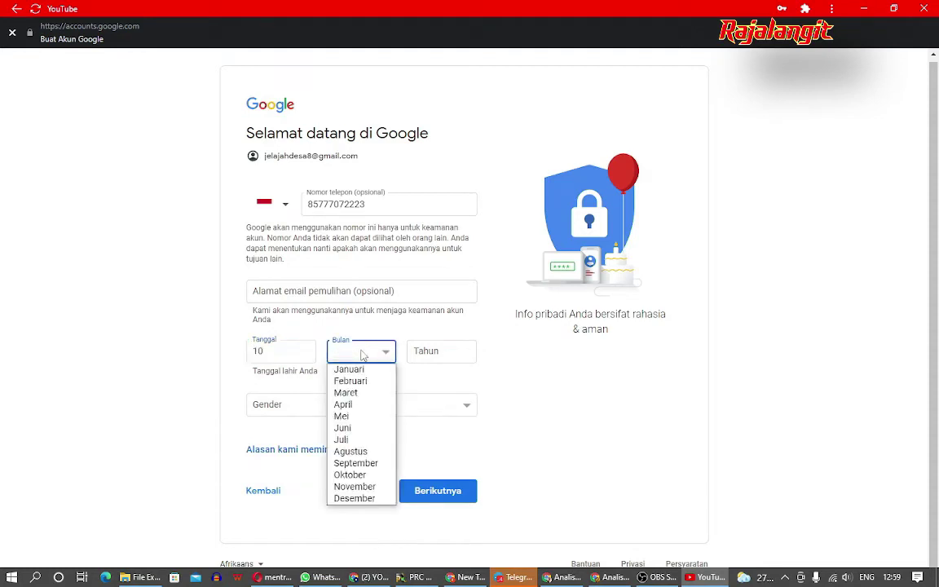
left_click(340, 416)
left_click(425, 352)
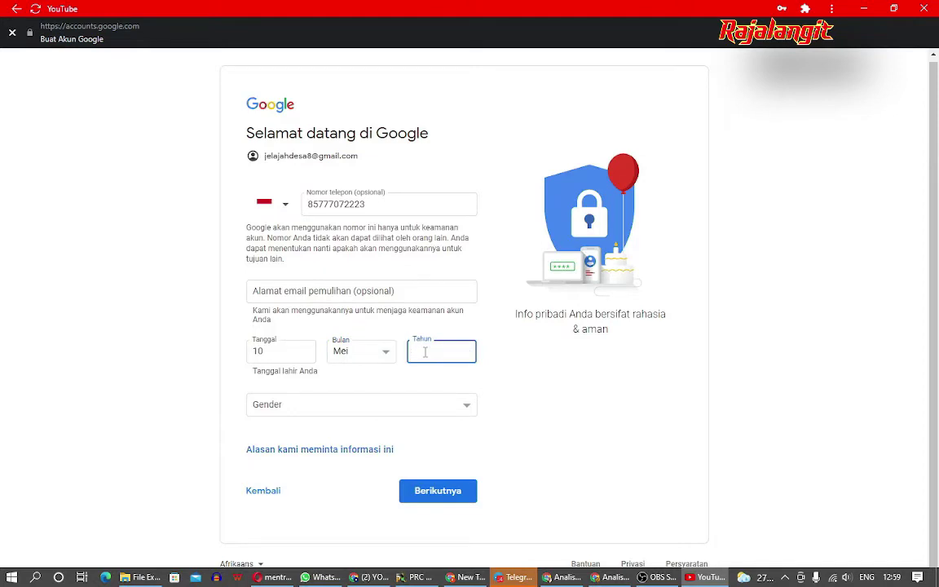
type("1978")
Set gender to Pria and submit the details.
left_click(413, 414)
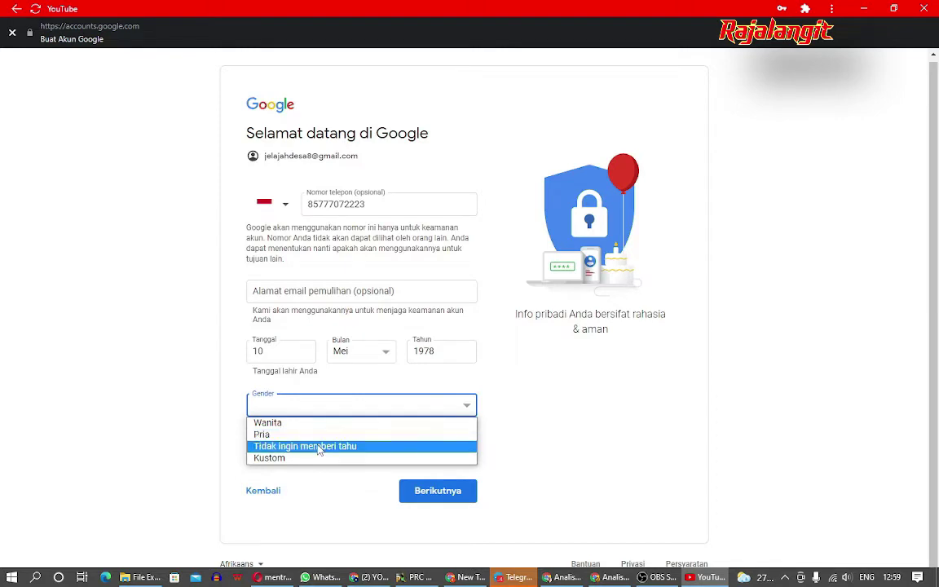
left_click(274, 438)
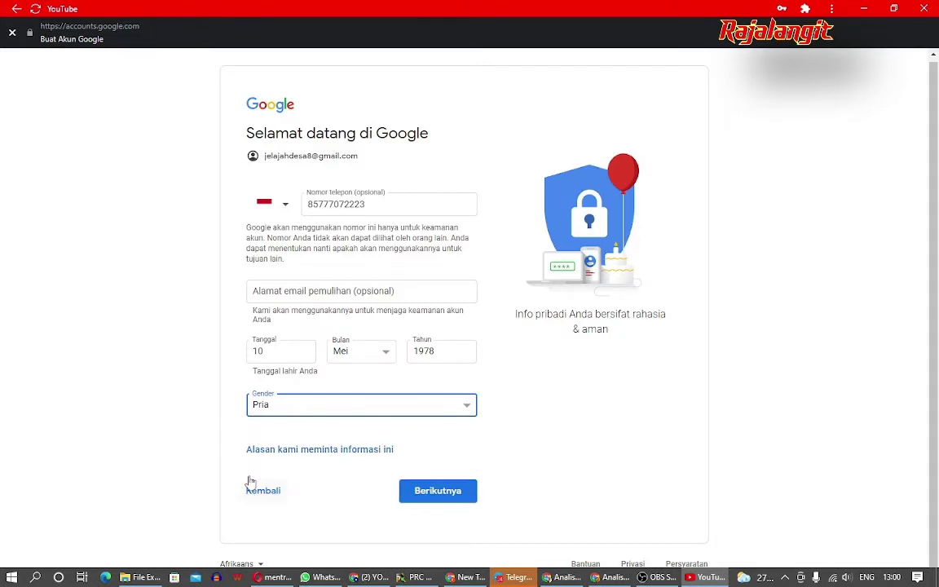
left_click(437, 493)
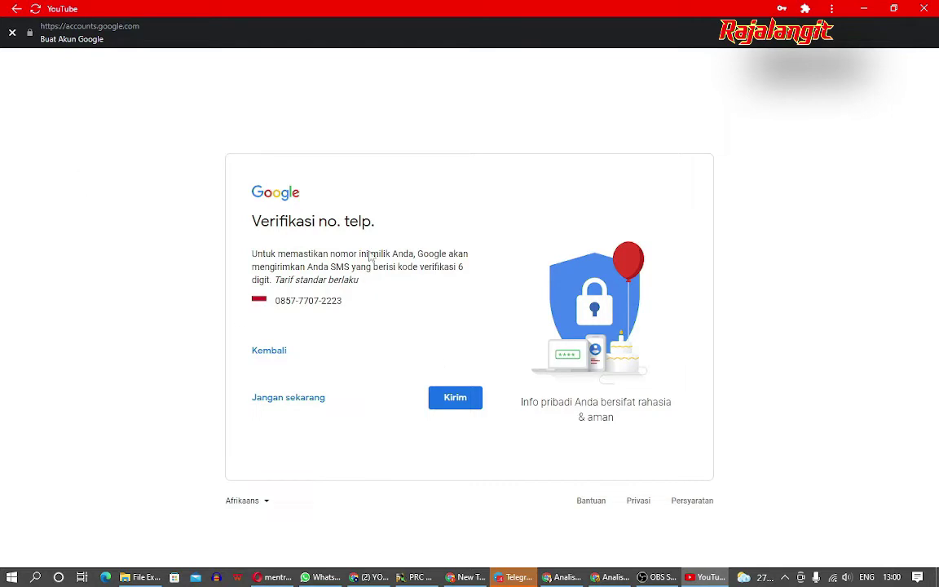
Have the SMS code sent, enter the received 6-digit code and verify.
left_click(450, 398)
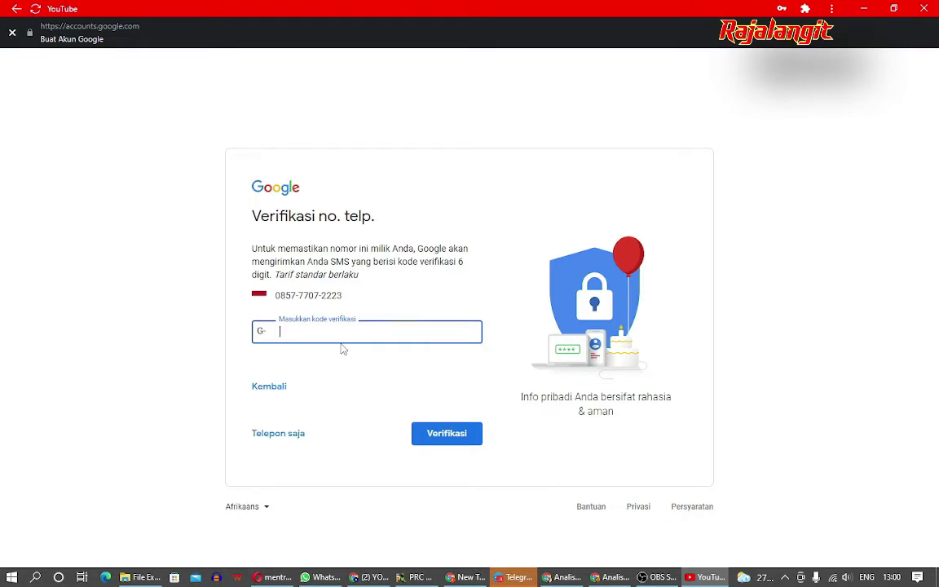
left_click(451, 434)
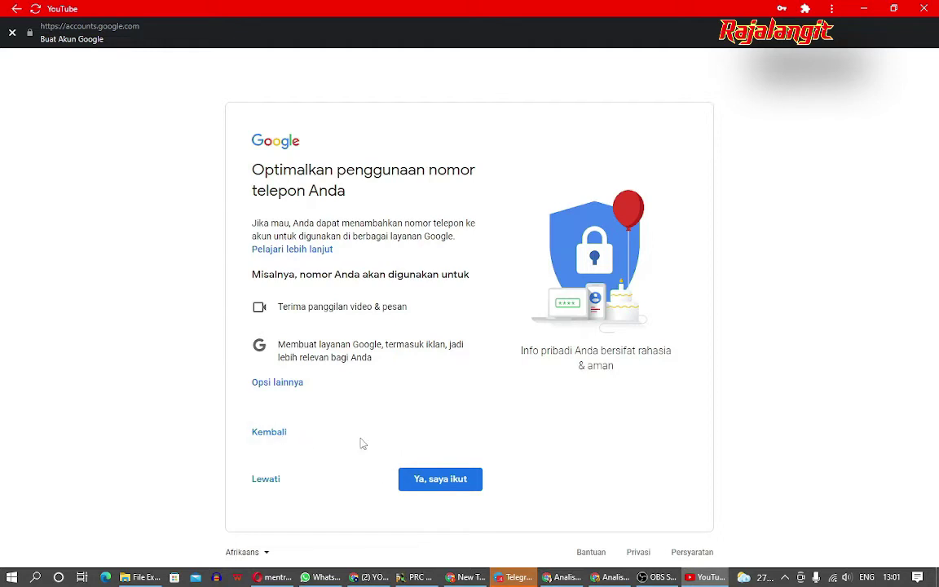
Skip the extra phone-number uses with Lewati and scroll the Privasi dan Persyaratan page.
left_click(265, 483)
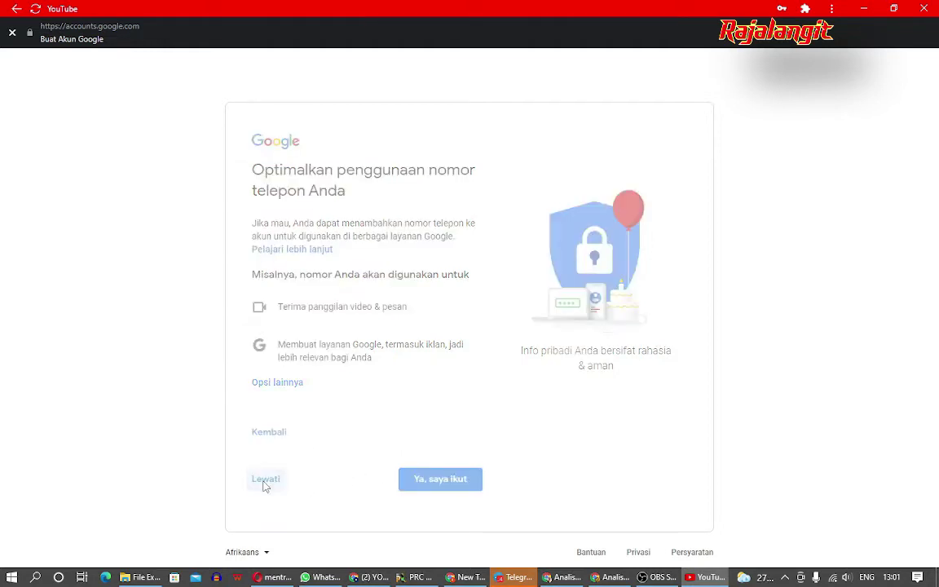
scroll(363, 436, "down", 15)
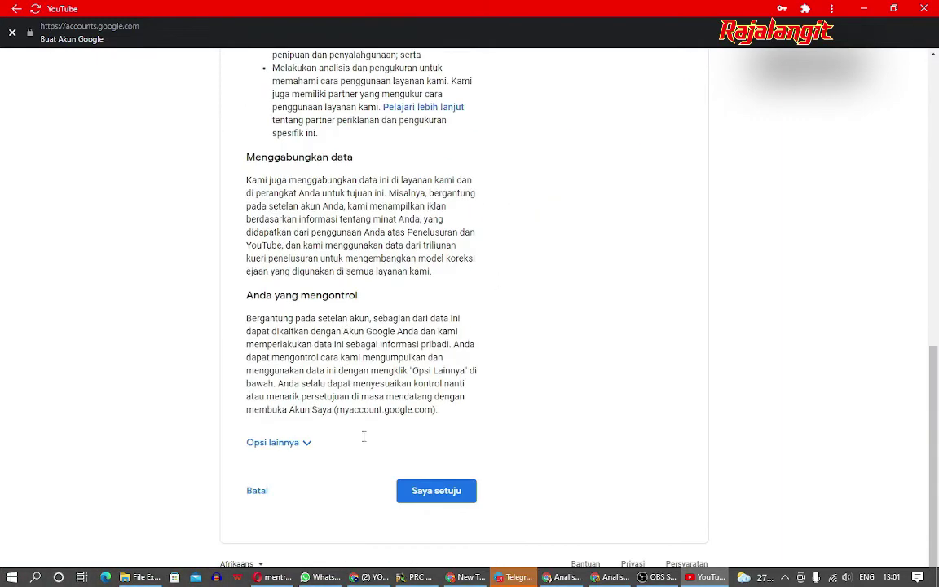